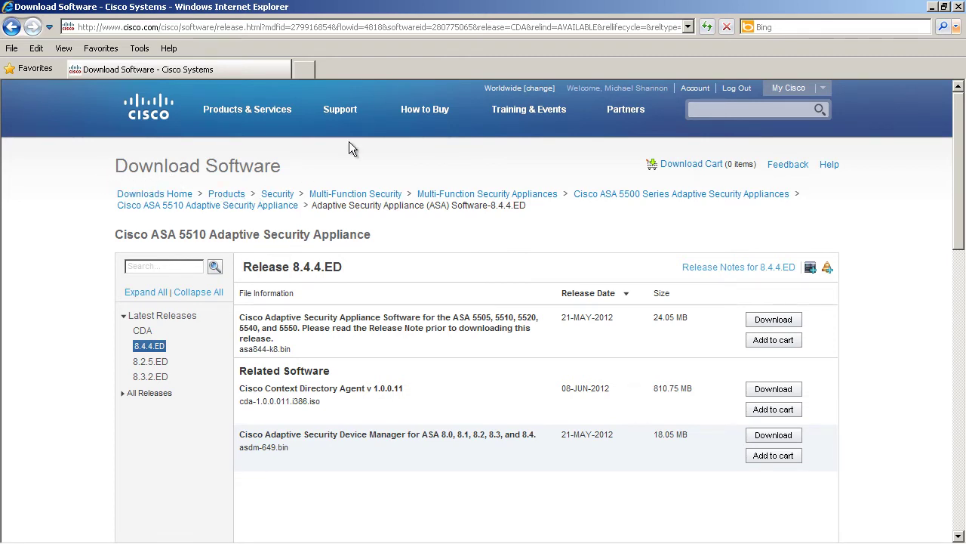
- Leave the Cisco download page and switch to the ASDM 6.2 dashboard for asa1 at 192.168.2.23
{"action": "mouse_move", "coordinate": [341, 118]}
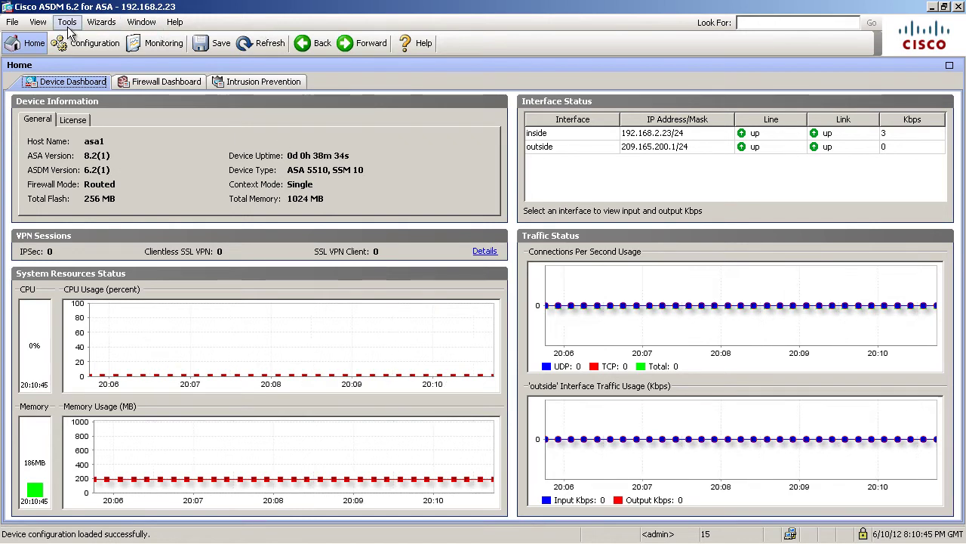
{"action": "left_click", "coordinate": [68, 24]}
- Prepare an ASDM-type upload of asdm-647.bin from the desktop to disk0:/asdm-647.bin
{"action": "mouse_move", "coordinate": [94, 148]}
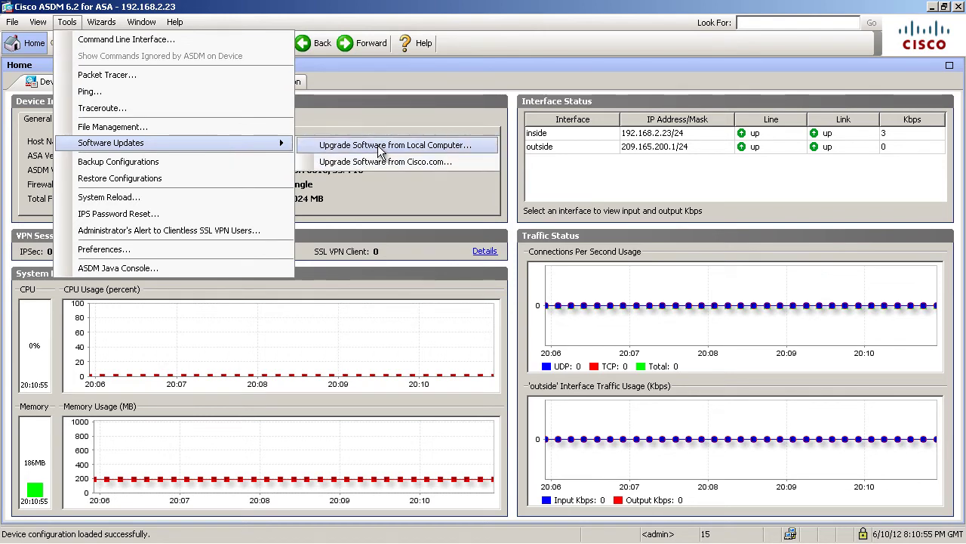
{"action": "left_click", "coordinate": [326, 146]}
{"action": "left_click", "coordinate": [569, 256]}
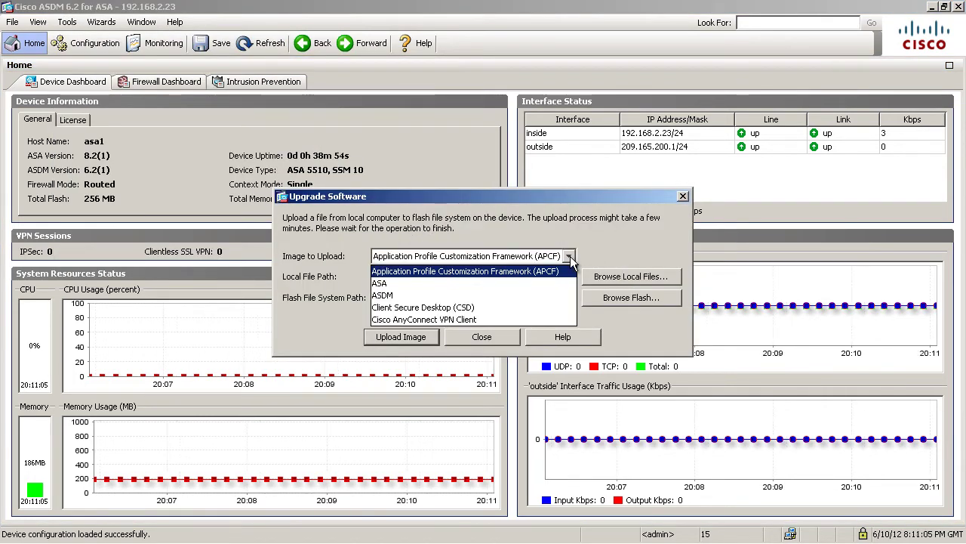
{"action": "left_click", "coordinate": [385, 295]}
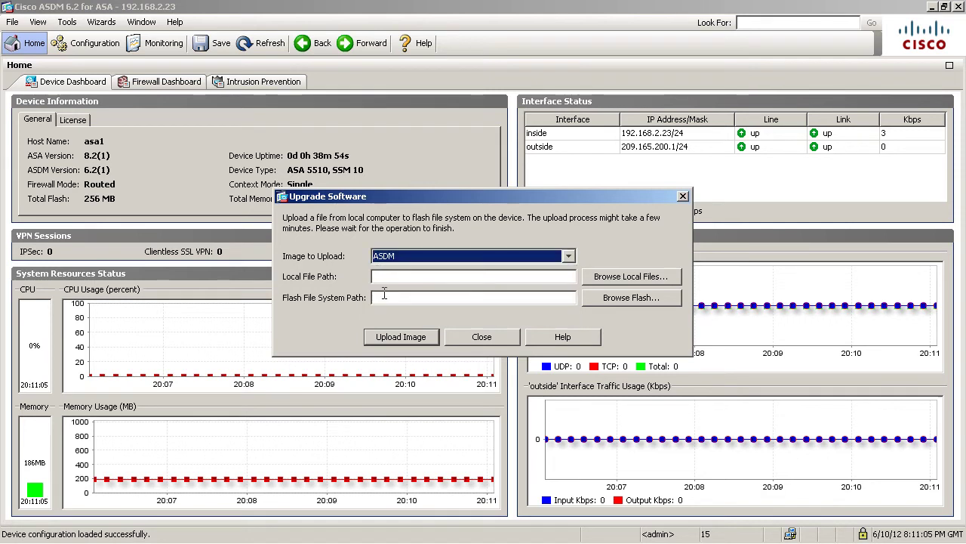
{"action": "left_click", "coordinate": [615, 278]}
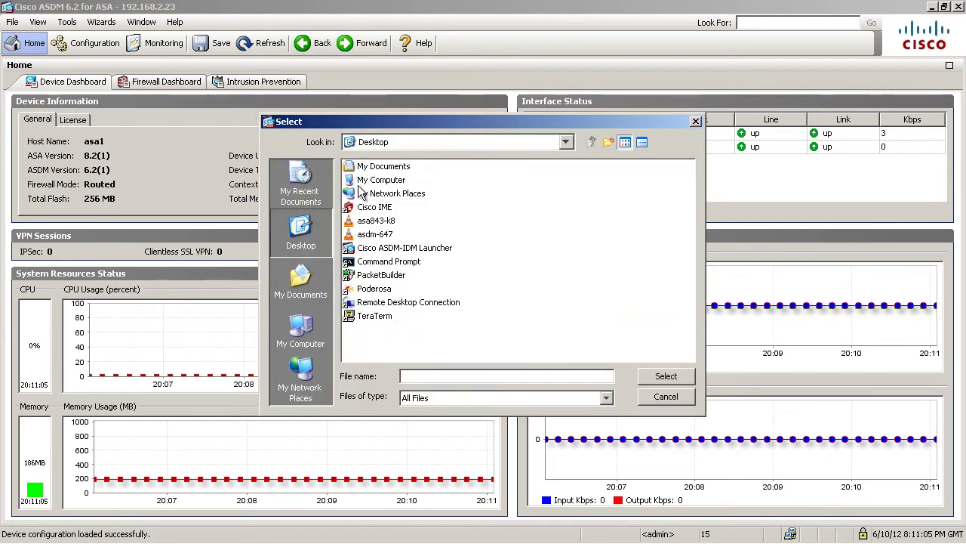
{"action": "left_click", "coordinate": [371, 235]}
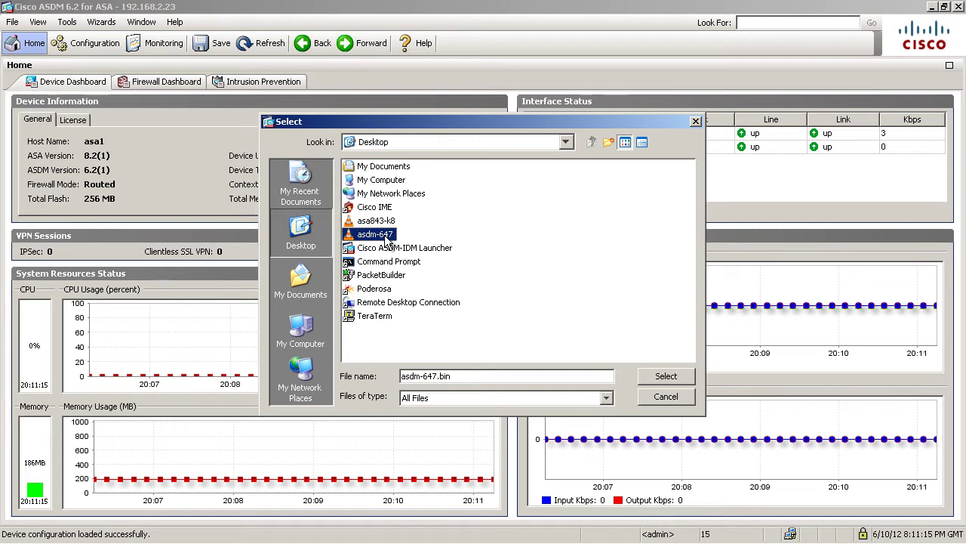
{"action": "left_click", "coordinate": [660, 379]}
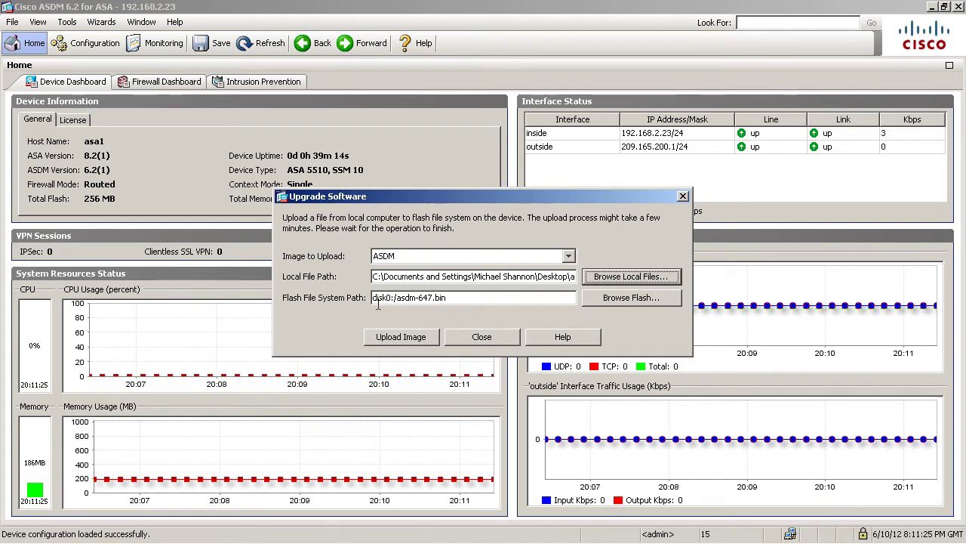
{"action": "left_click", "coordinate": [640, 301]}
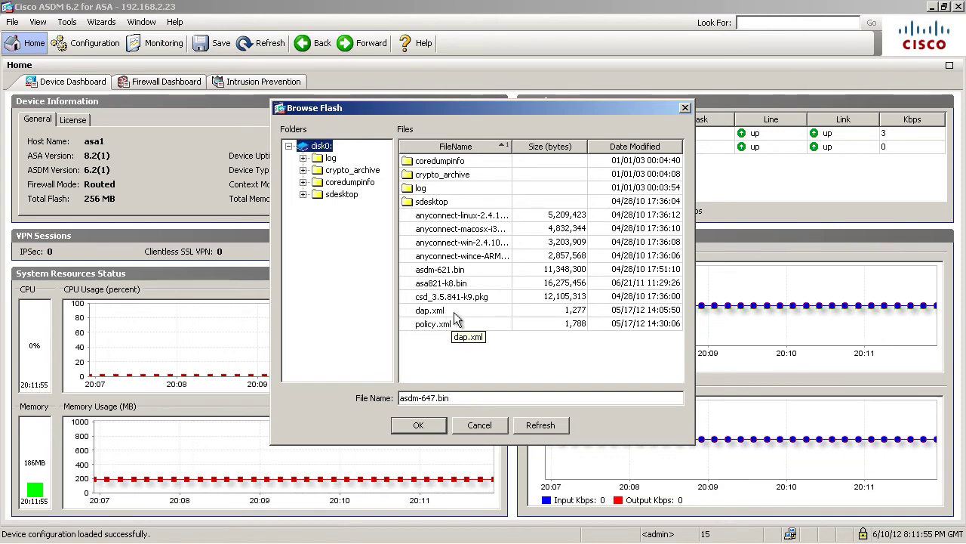
{"action": "left_click", "coordinate": [417, 425]}
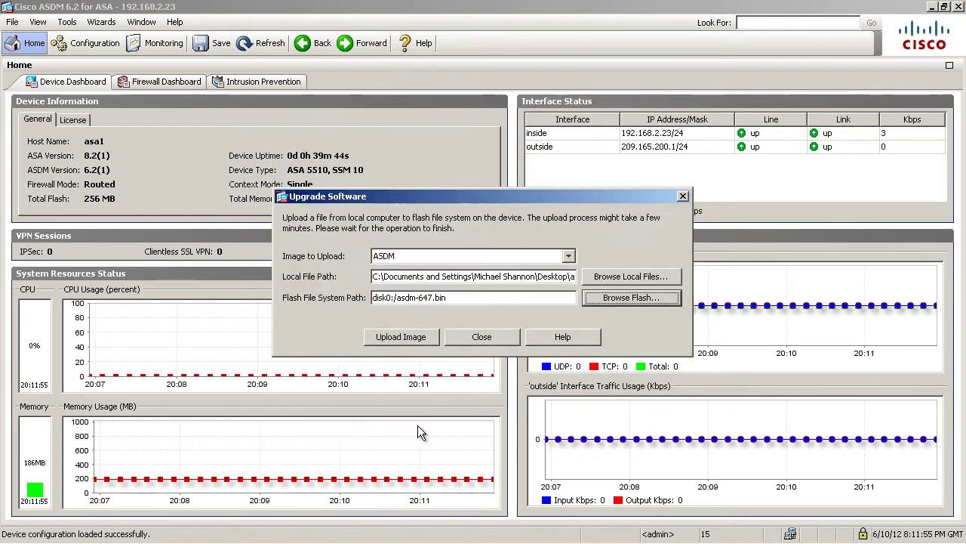
- Upload asdm-647.bin to flash, accept it as the ASDM image, and acknowledge the notice
{"action": "left_click", "coordinate": [400, 337]}
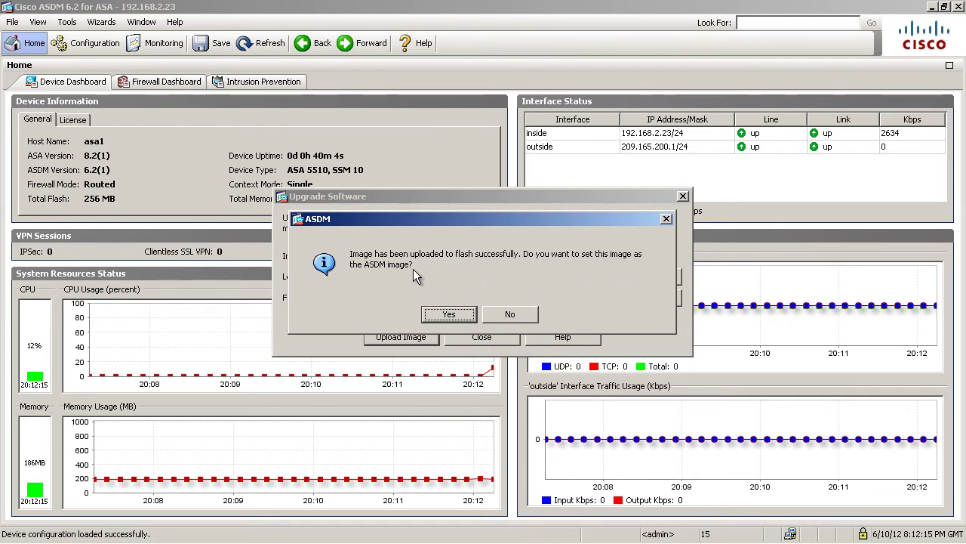
{"action": "left_click", "coordinate": [450, 316]}
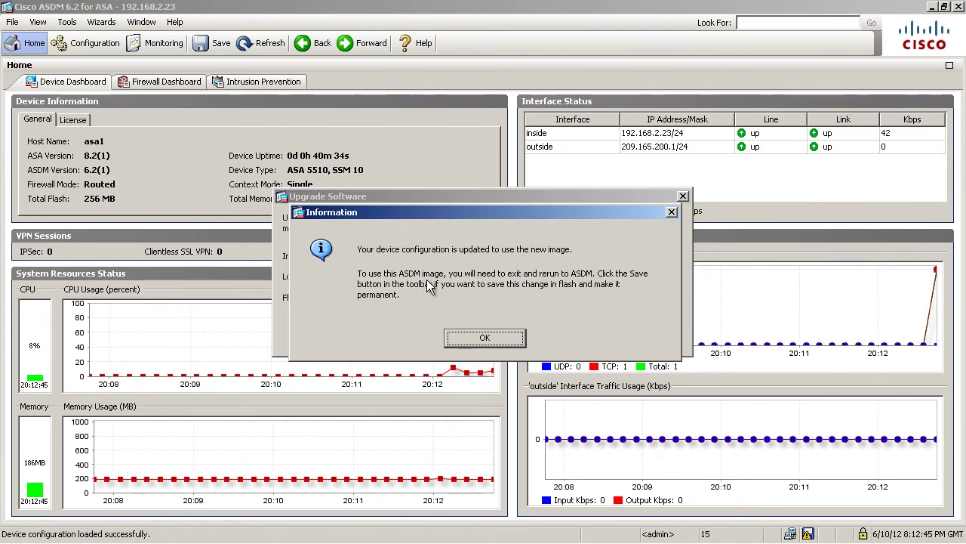
{"action": "left_click", "coordinate": [491, 338]}
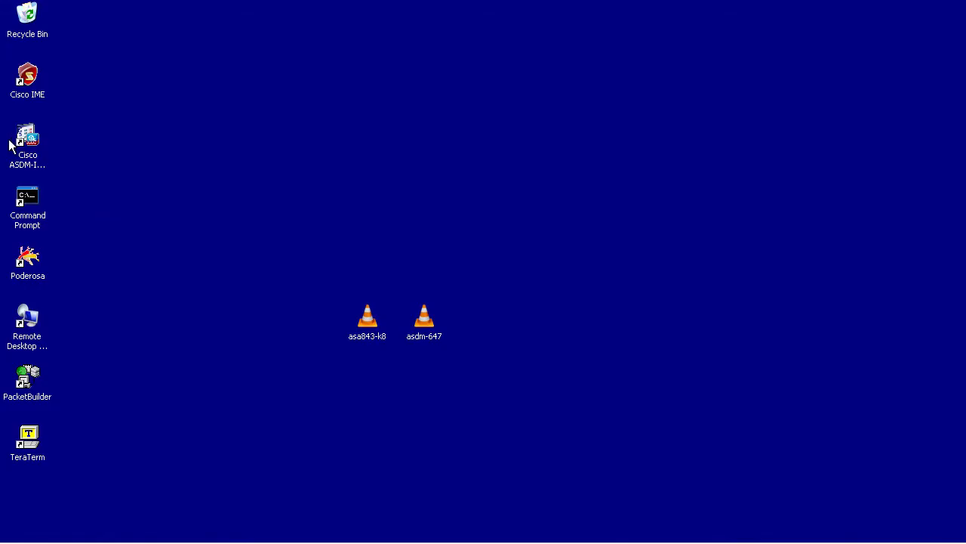
- Relaunch ASDM from the ASDM-IDM Launcher and log in to 192.168.2.23, now running ASDM 6.4(7)
{"action": "left_click", "coordinate": [25, 147]}
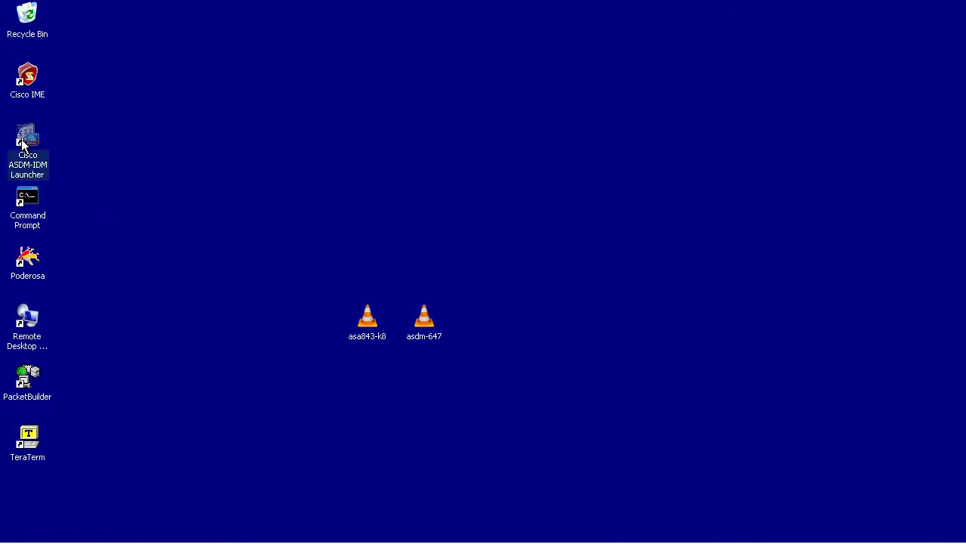
{"action": "left_click", "coordinate": [456, 346]}
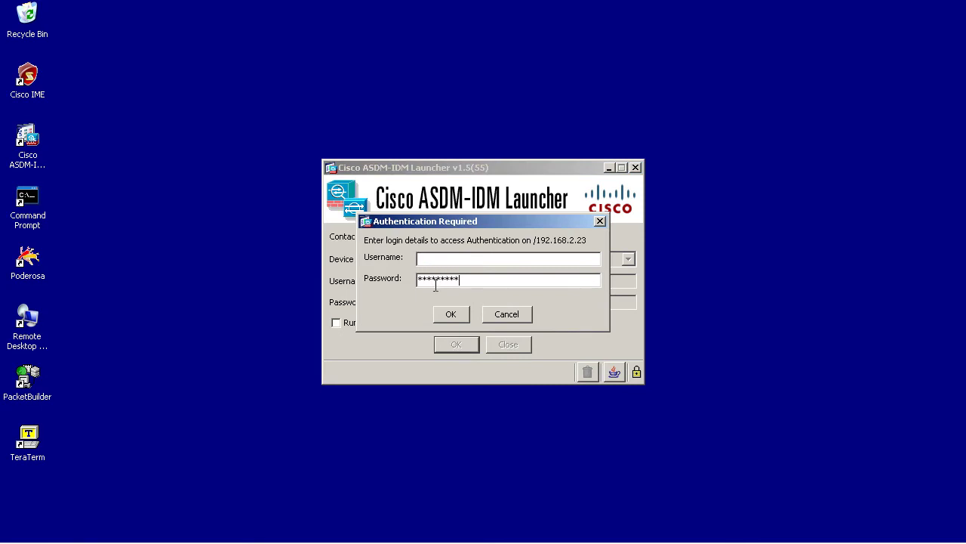
{"action": "key", "text": "Return"}
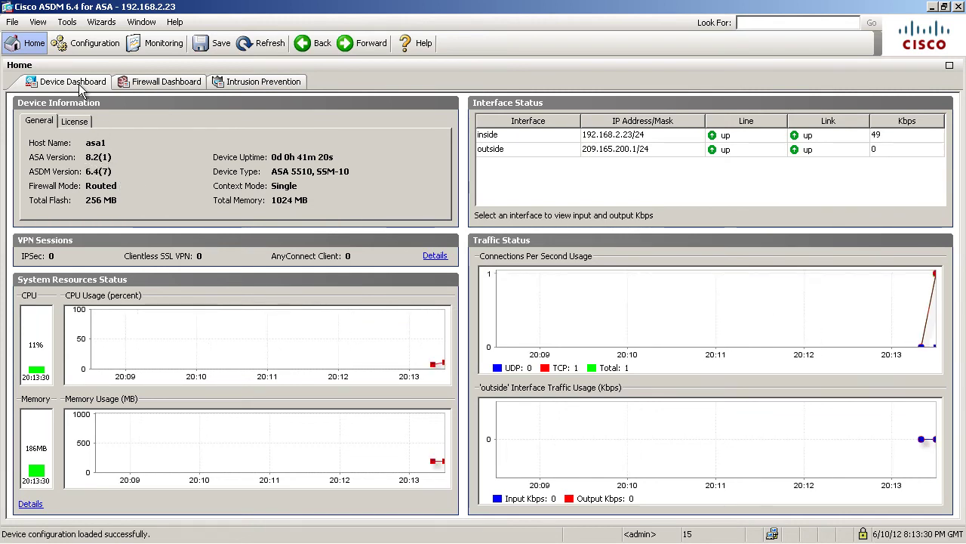
- Set up an ASA-type software upload using asa843-k8.bin from the desktop
{"action": "left_click", "coordinate": [67, 22]}
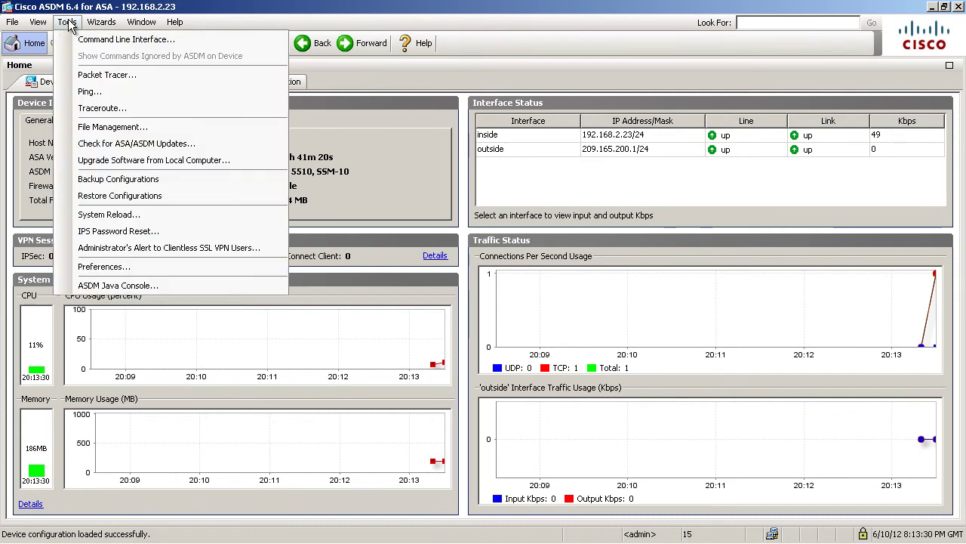
{"action": "left_click", "coordinate": [118, 166]}
{"action": "left_click", "coordinate": [568, 257]}
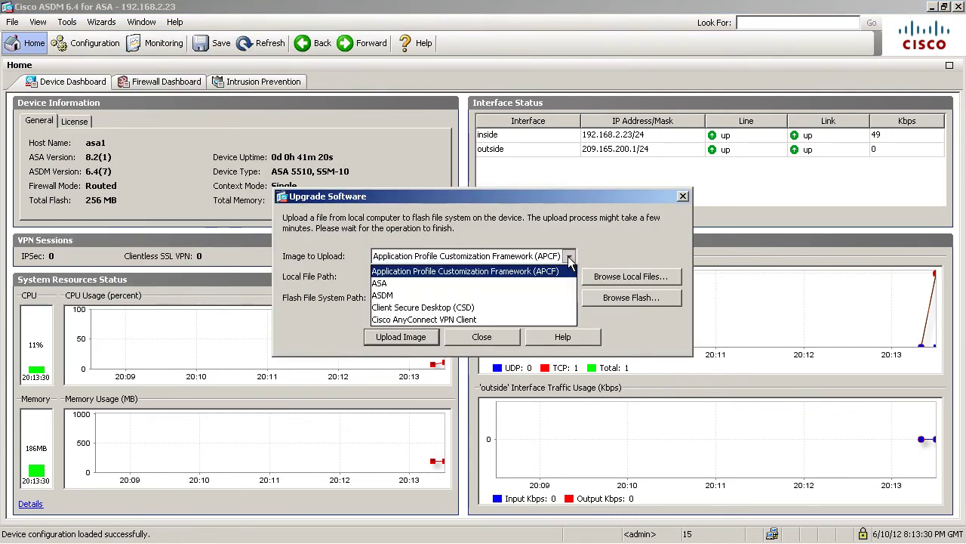
{"action": "left_click", "coordinate": [394, 283]}
{"action": "left_click", "coordinate": [619, 277]}
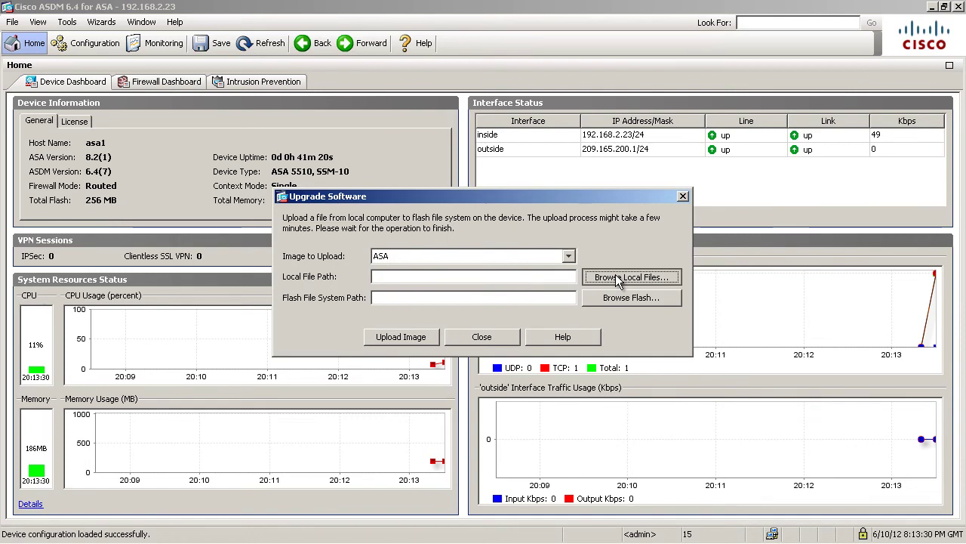
{"action": "left_click", "coordinate": [301, 332]}
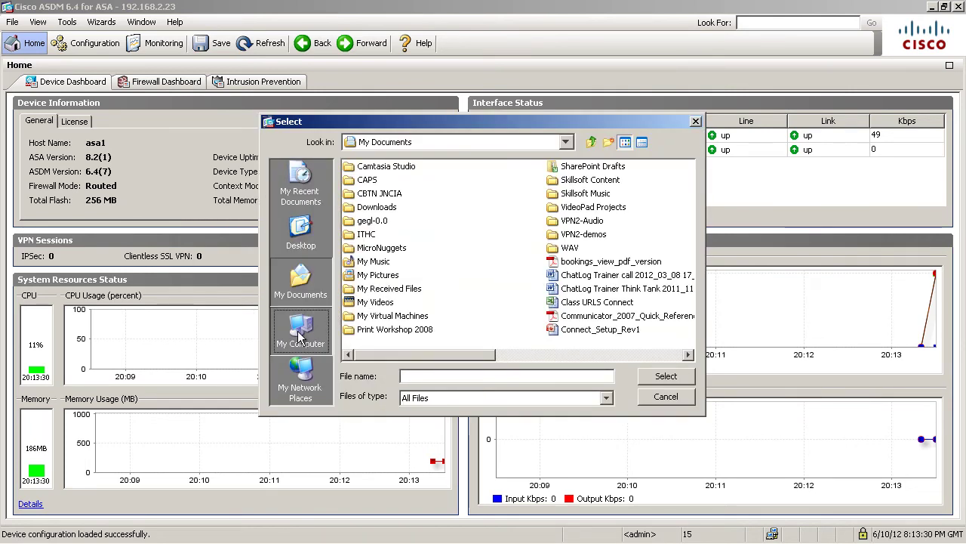
{"action": "left_click", "coordinate": [301, 230]}
{"action": "left_click", "coordinate": [380, 219]}
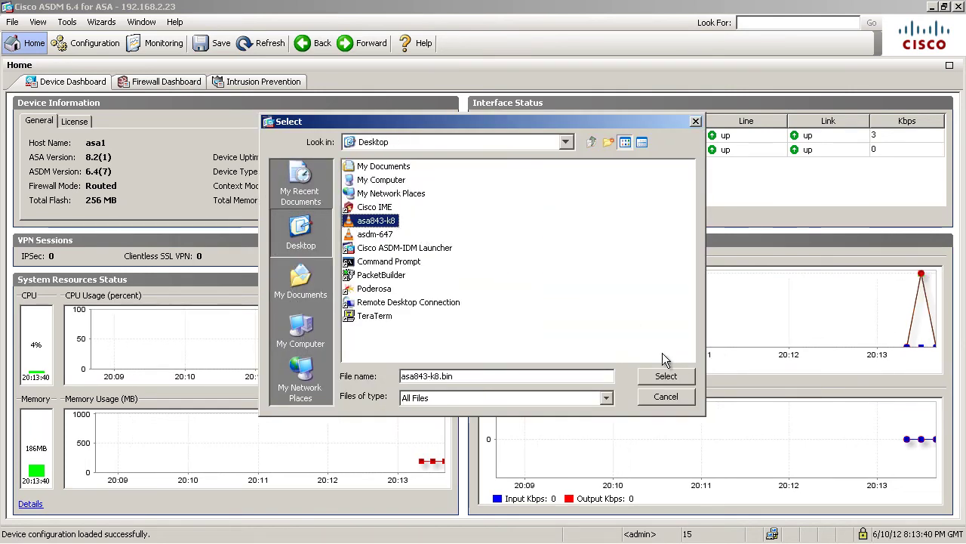
{"action": "left_click", "coordinate": [666, 377]}
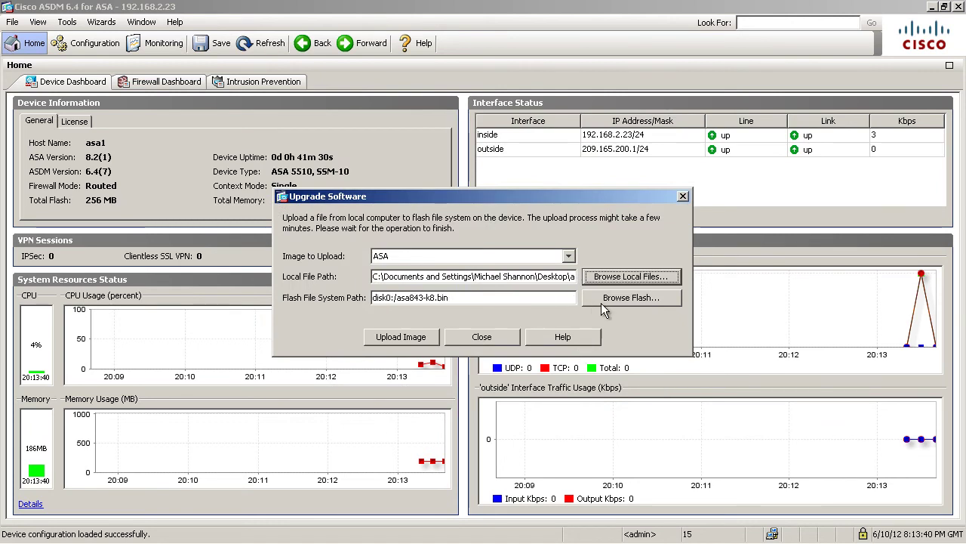
- Upload asa843-k8.bin to flash and set it as the boot image, acknowledging the reload notice
{"action": "left_click", "coordinate": [401, 337]}
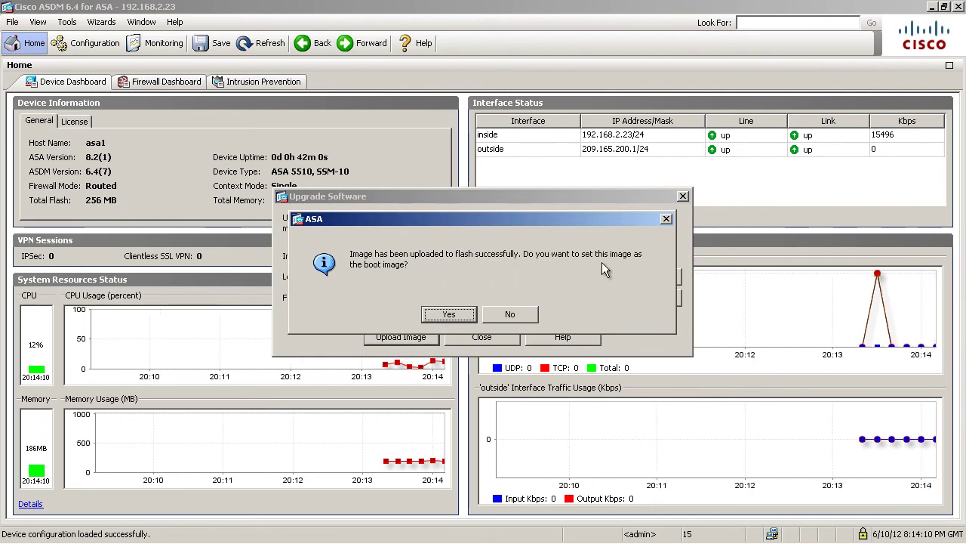
{"action": "left_click", "coordinate": [455, 311]}
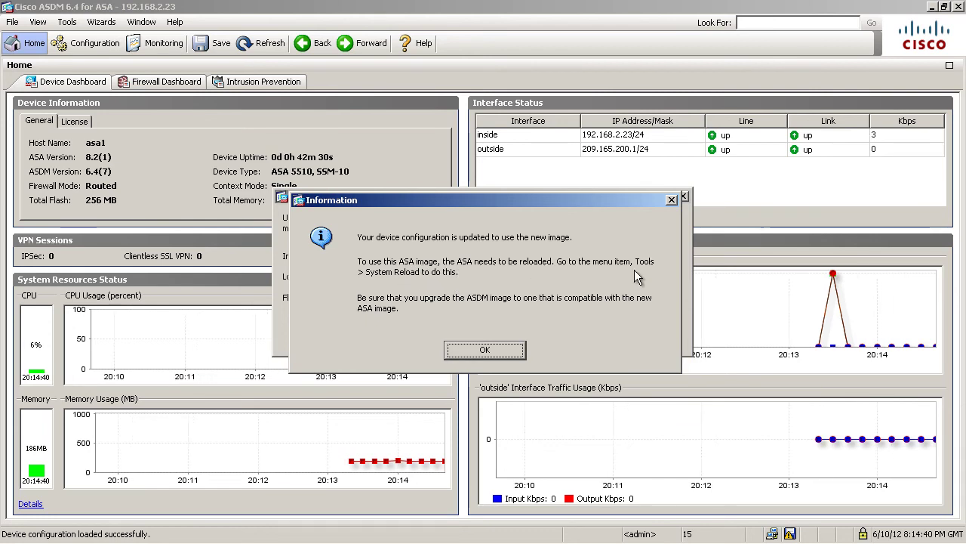
{"action": "left_click", "coordinate": [485, 350]}
{"action": "left_click", "coordinate": [67, 22]}
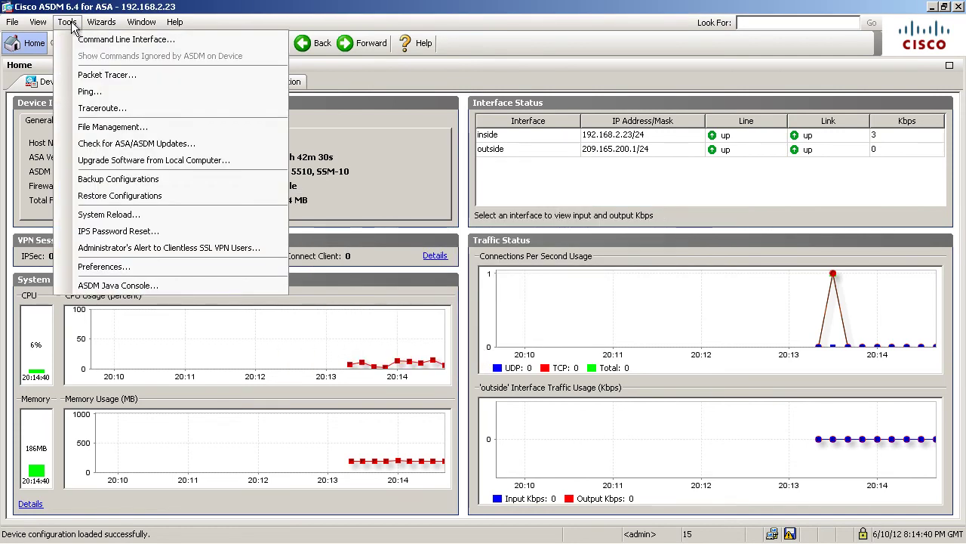
- Schedule an immediate System Reload with the running configuration saved, and confirm it
{"action": "left_click", "coordinate": [121, 214]}
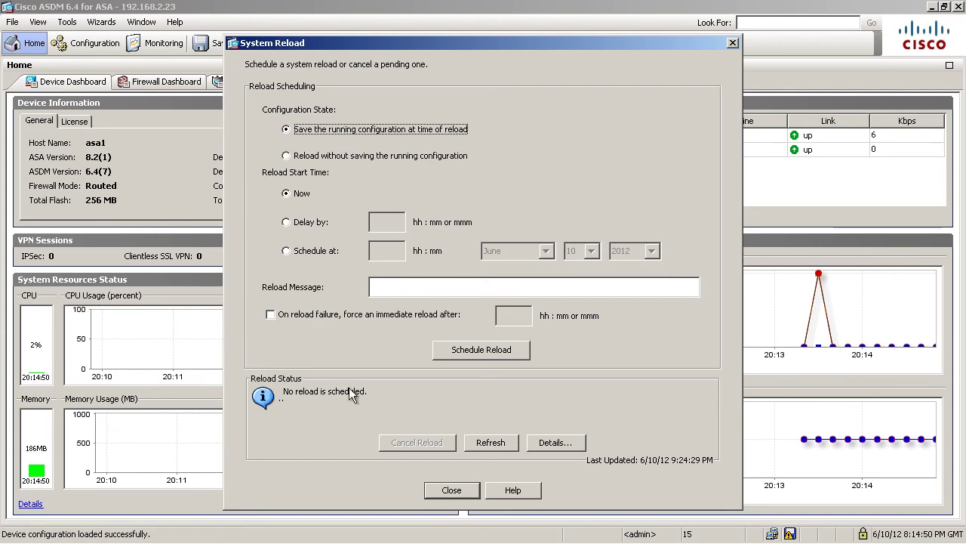
{"action": "left_click", "coordinate": [467, 352]}
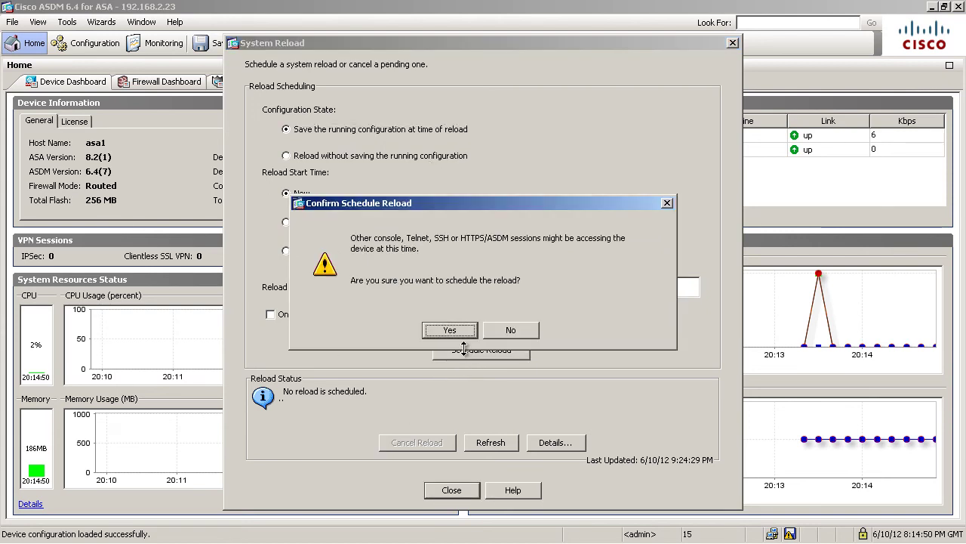
{"action": "left_click", "coordinate": [449, 332]}
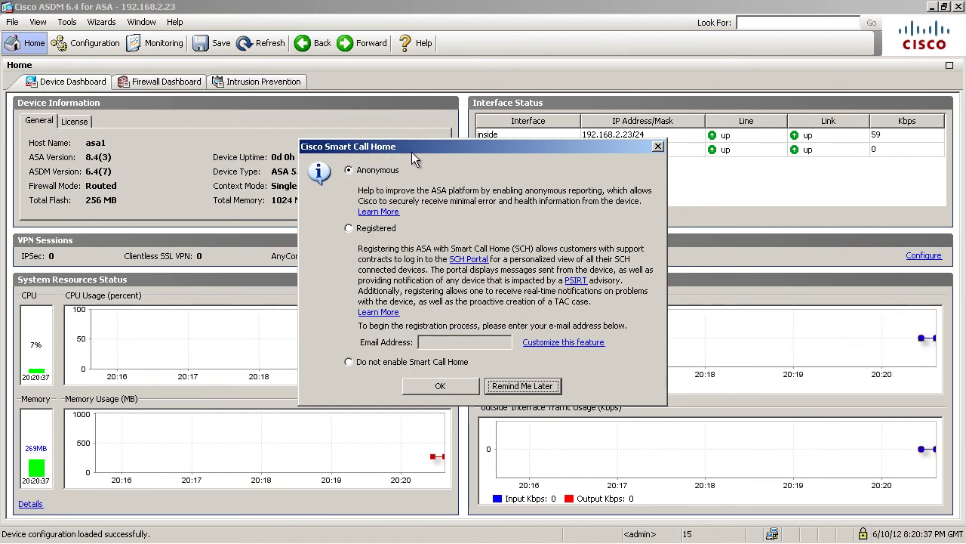
- Choose Remind Me Later on the Cisco Smart Call Home prompt
{"action": "left_click", "coordinate": [530, 388]}
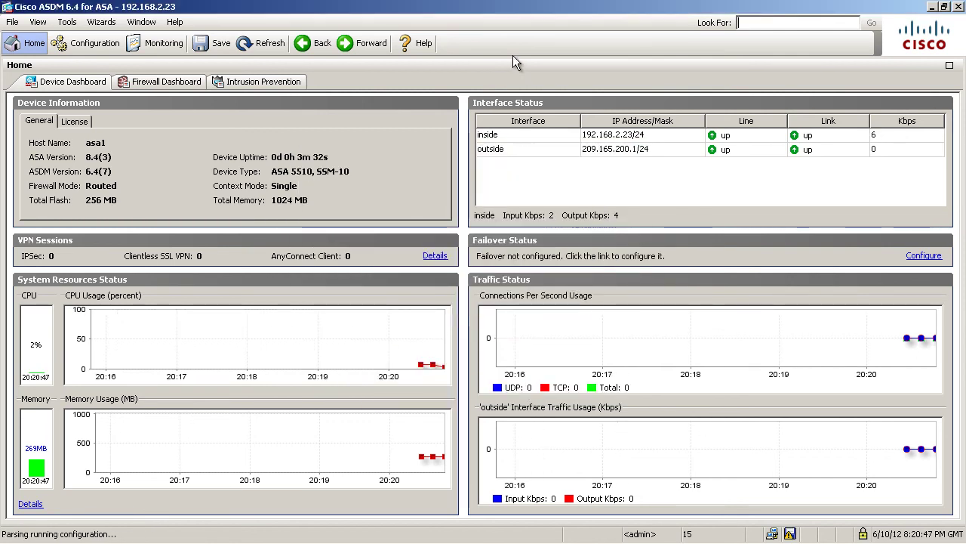